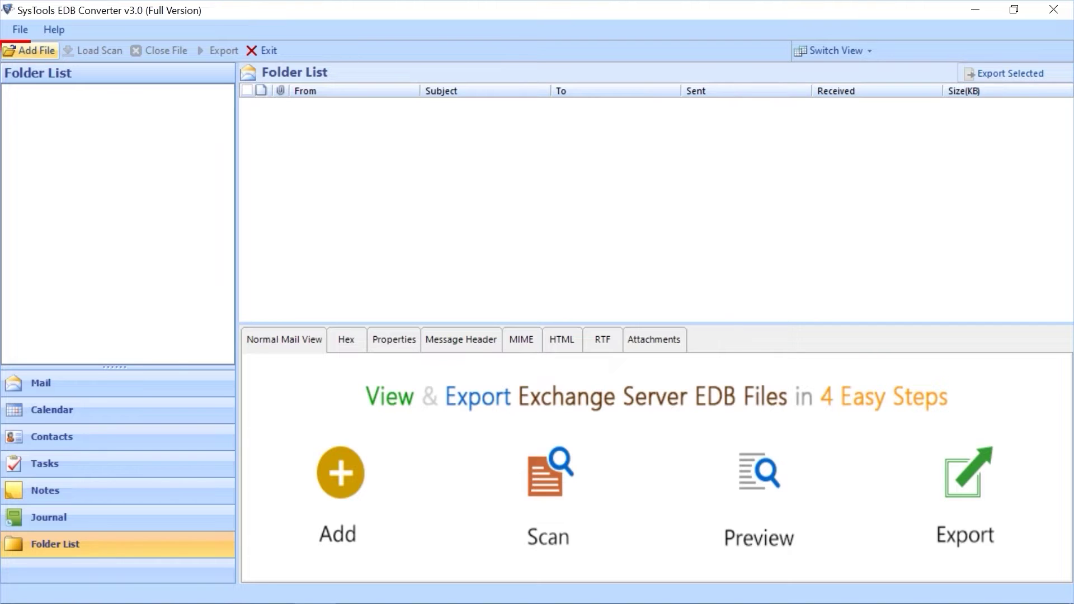
Start adding a file with the Select File option and choose Mailbox Database 0657762023.edb as the EDB file.
left_click(30, 51)
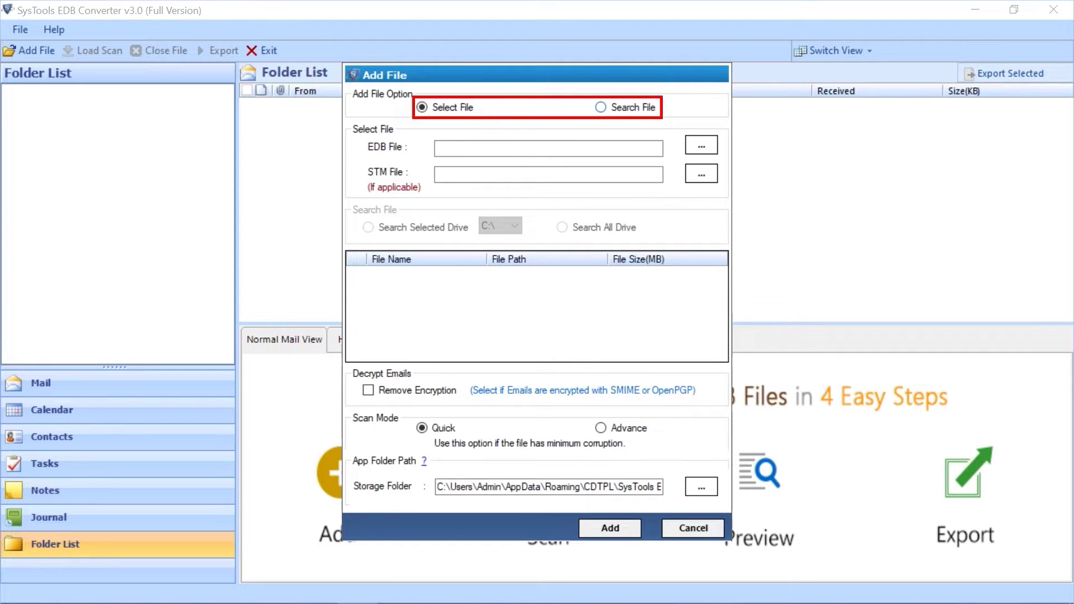
left_click(601, 107)
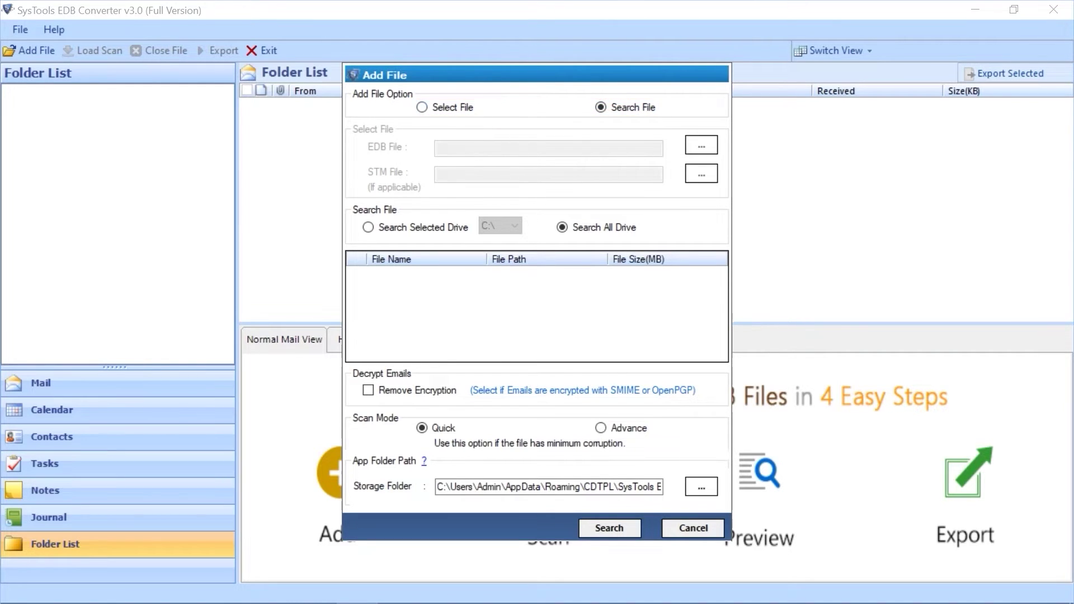
left_click(422, 108)
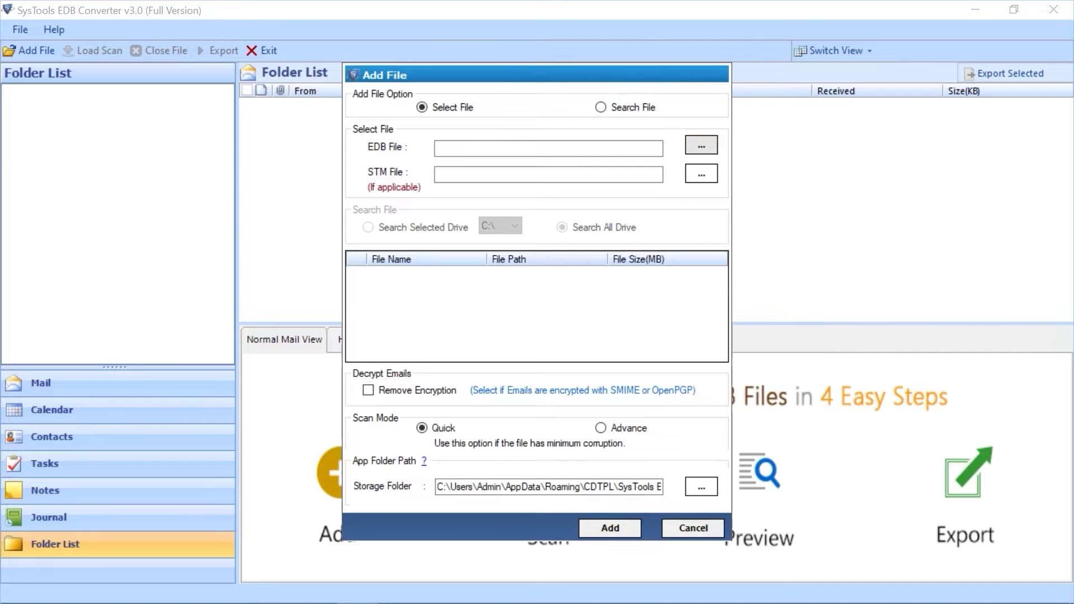
left_click(702, 146)
left_click(508, 250)
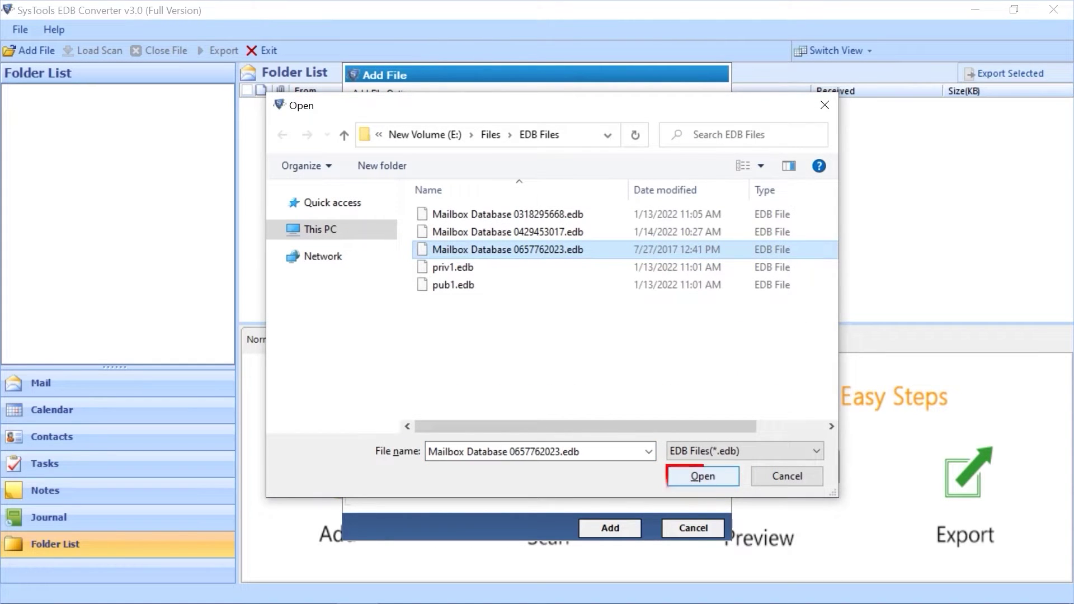
key("Return")
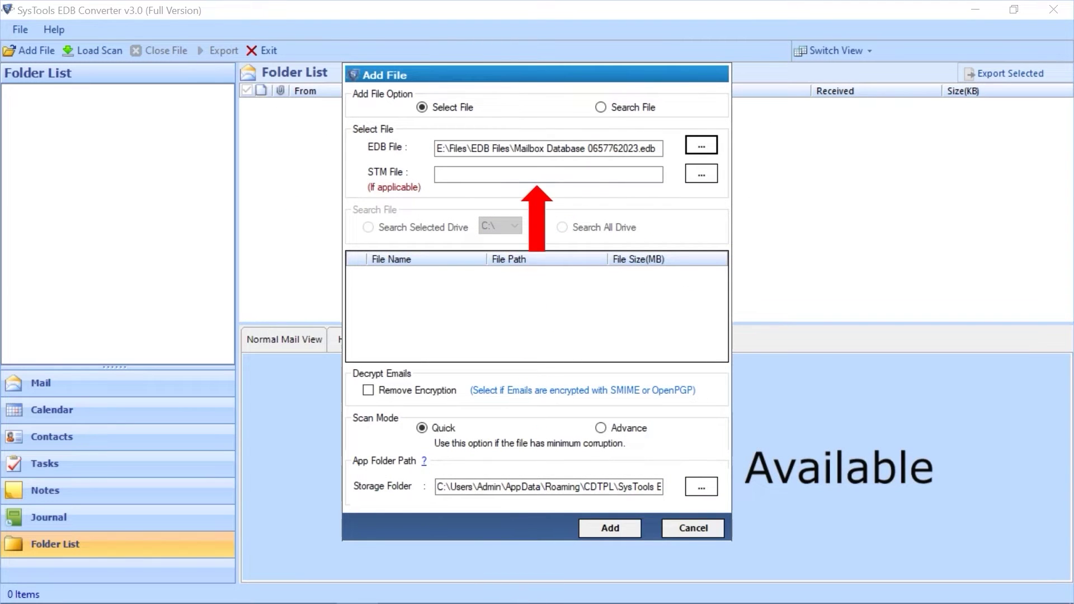
left_click(548, 175)
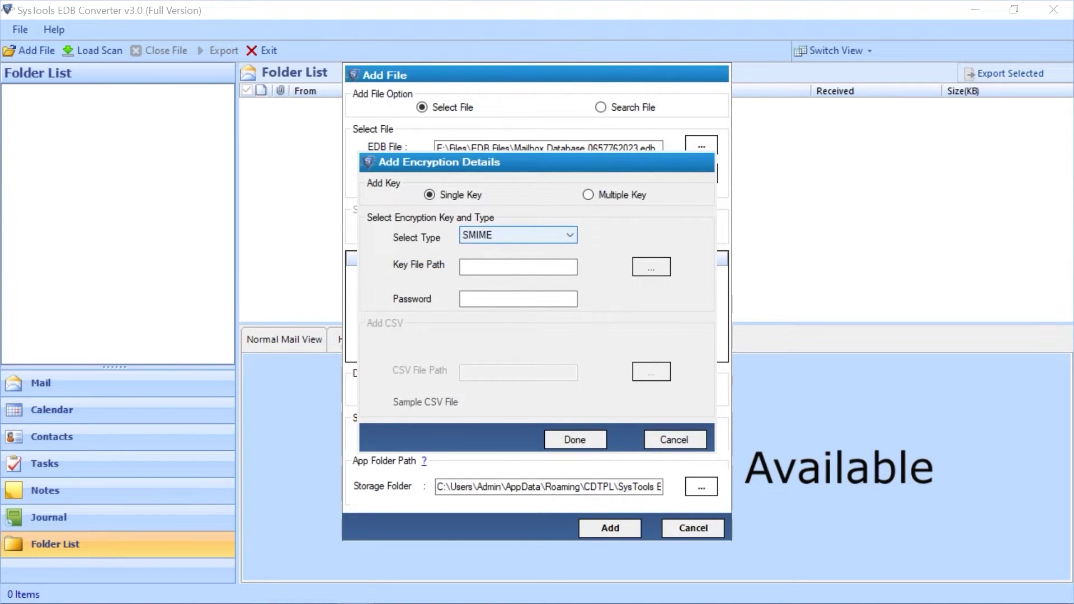
left_click(569, 235)
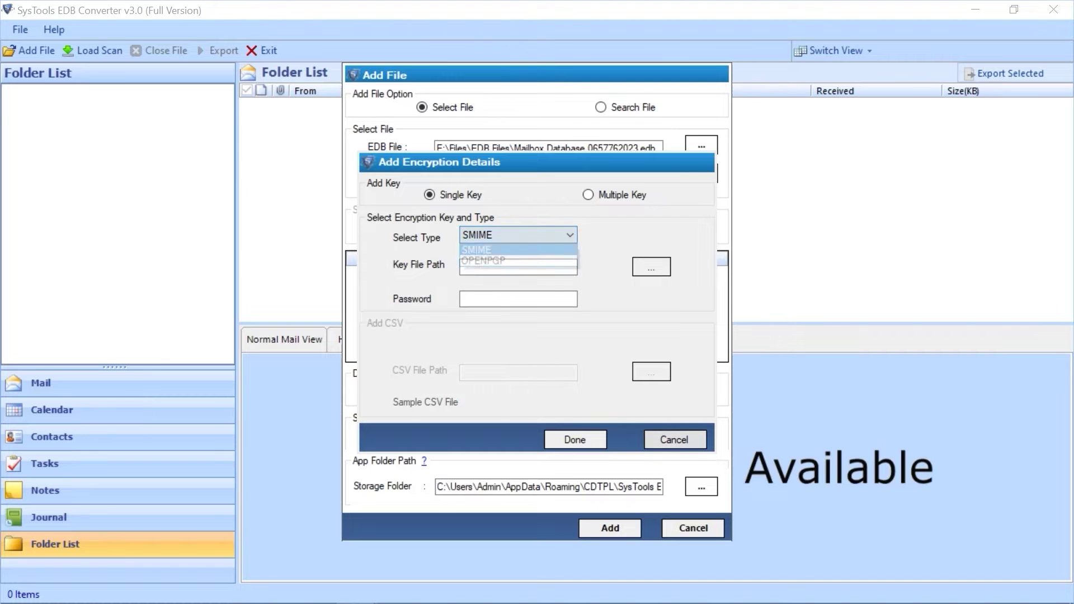
left_click(675, 440)
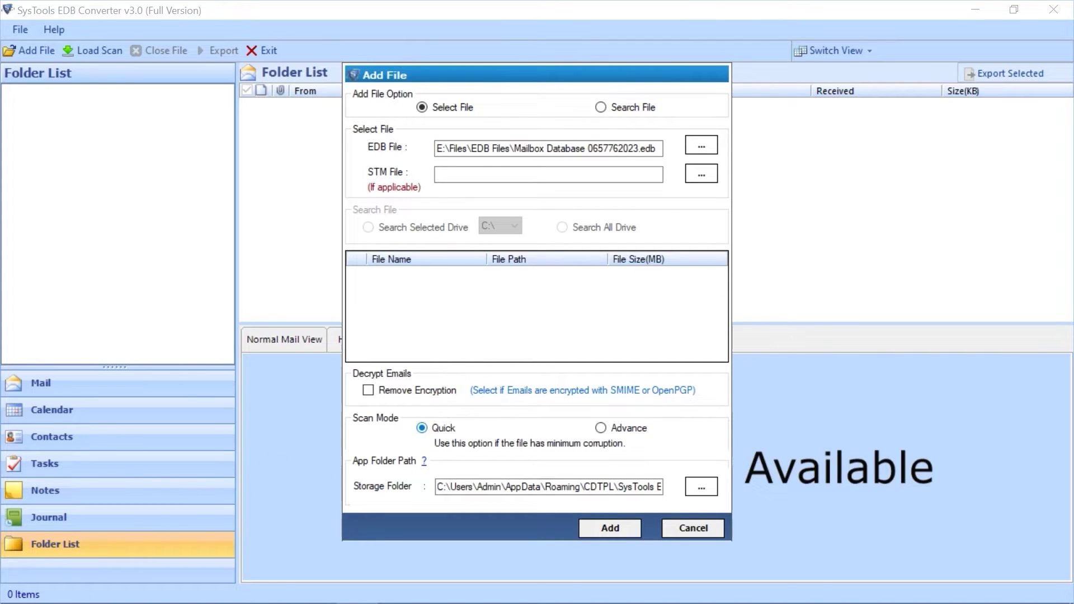
Set the scan mode to Advance and load the chosen EDB file.
left_click(601, 428)
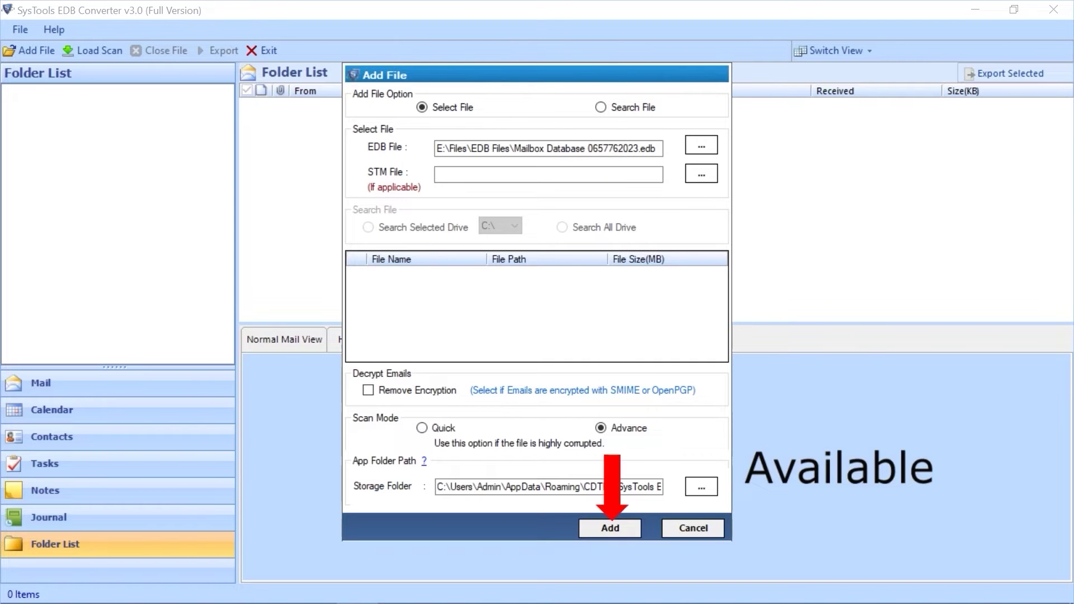
left_click(610, 528)
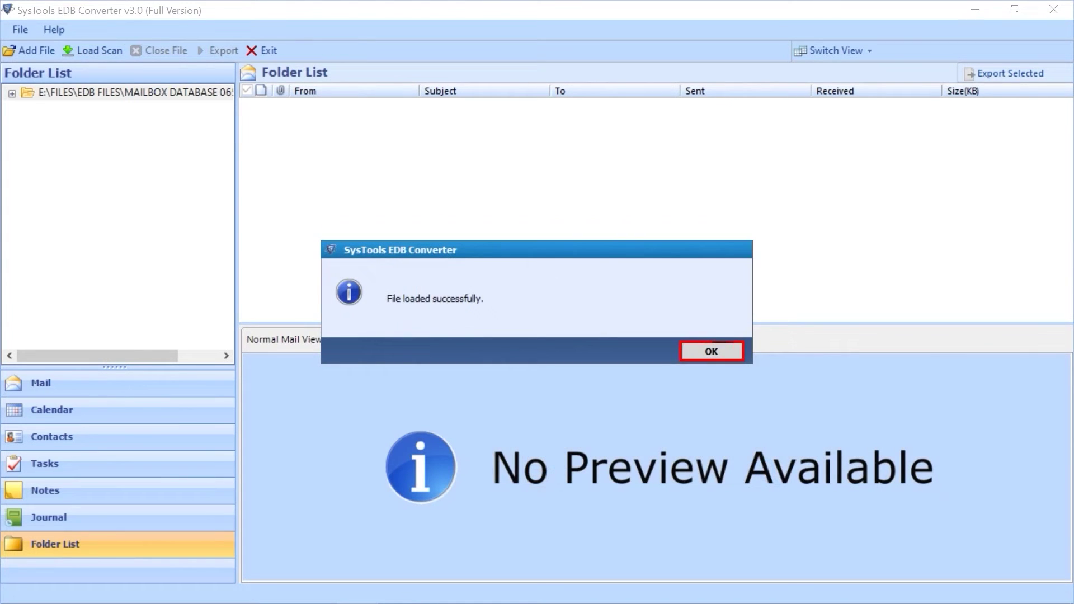
key("Return")
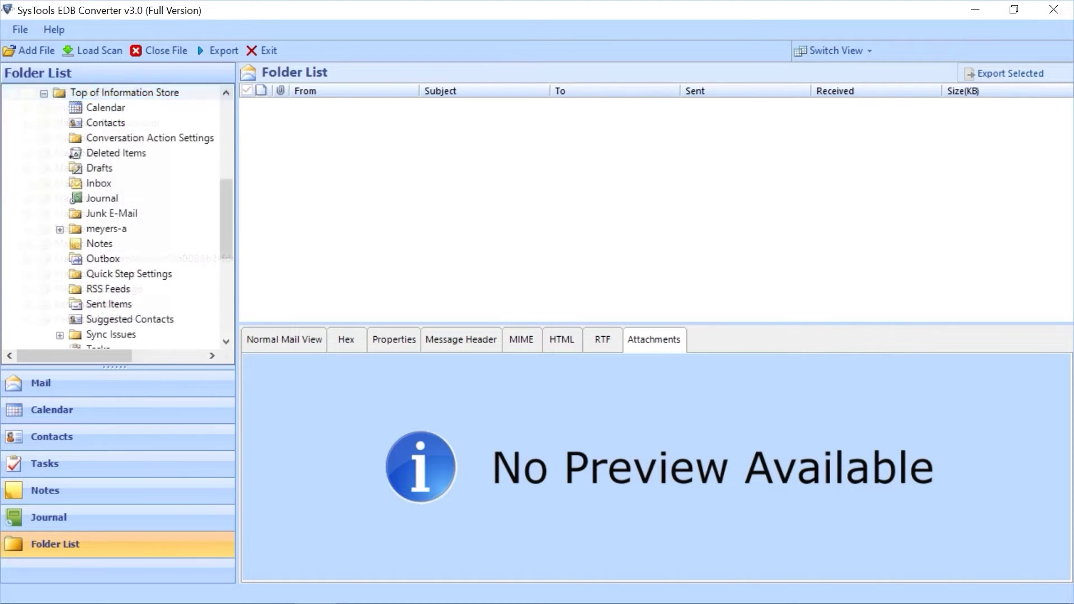
Examine the first Inbox message in its properties, message header, MIME, HTML, RTF and attachments previews, and check the view switching options.
left_click(98, 184)
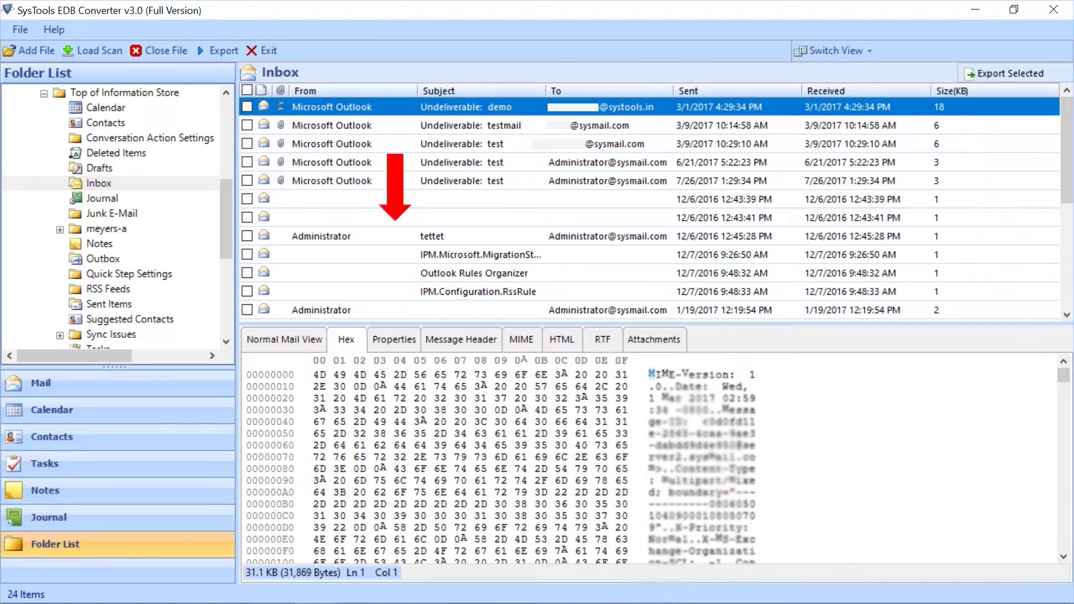
left_click(395, 339)
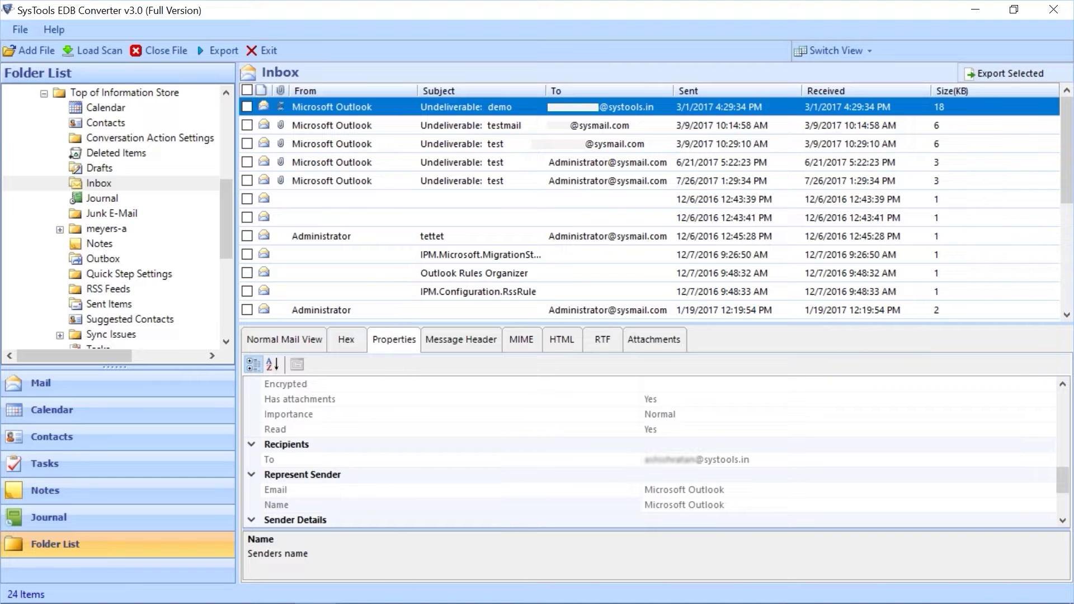
left_click(461, 339)
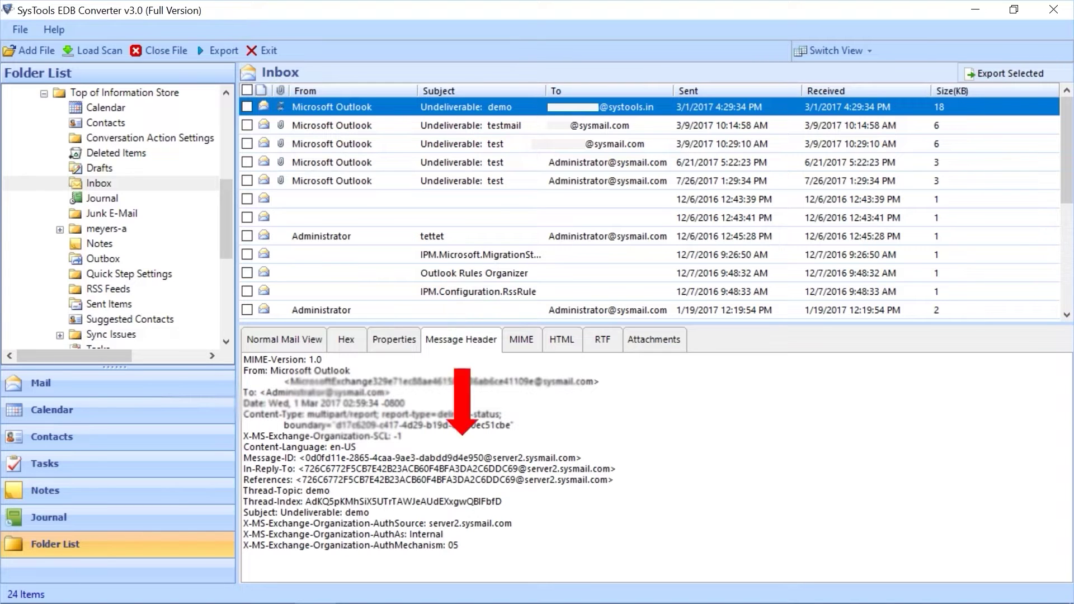
left_click(521, 339)
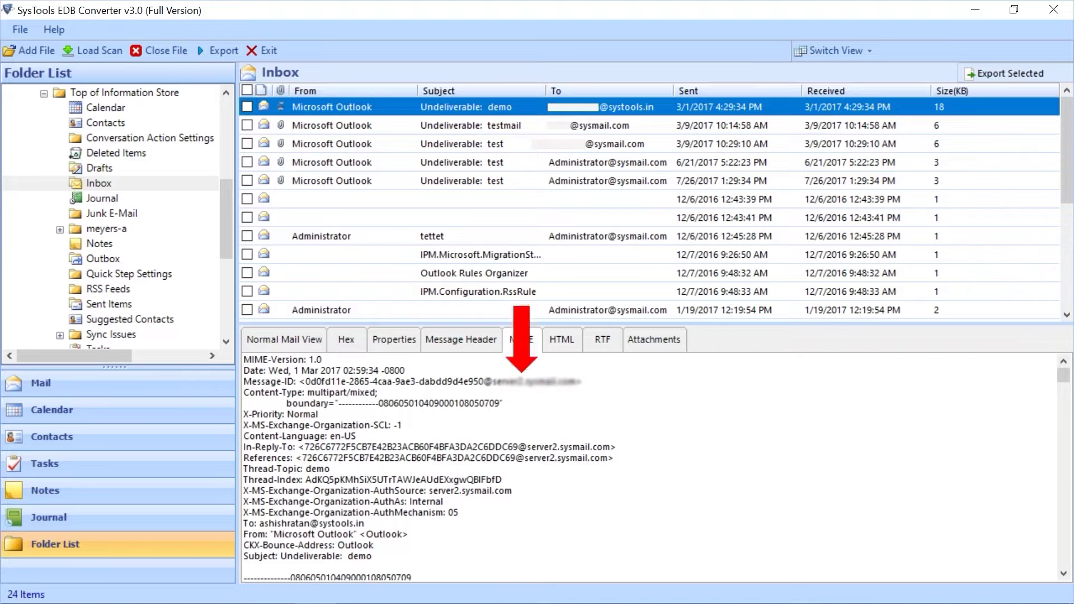
left_click(561, 339)
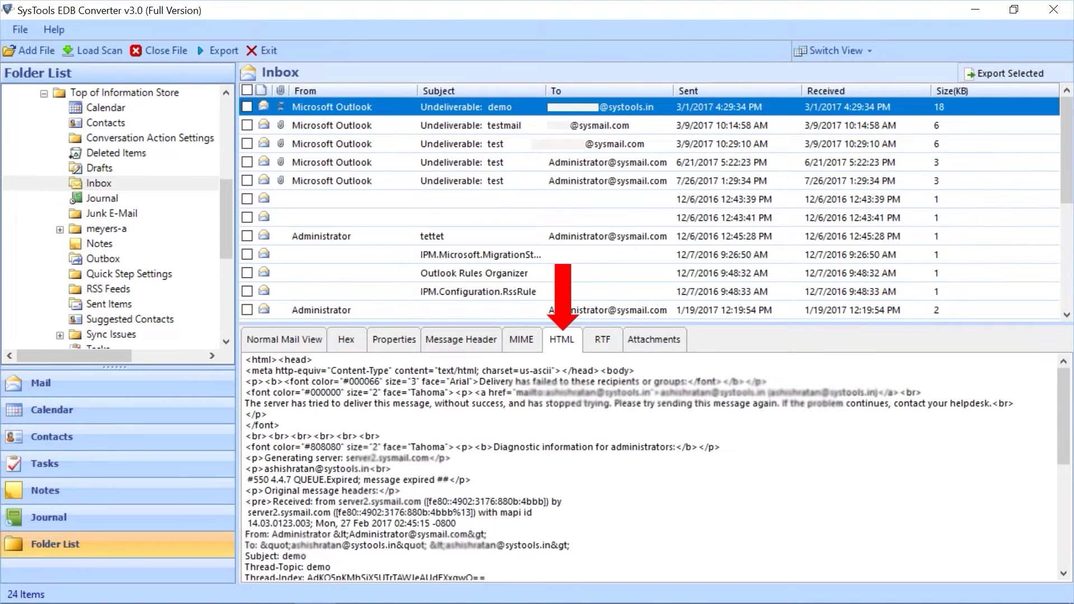
left_click(603, 339)
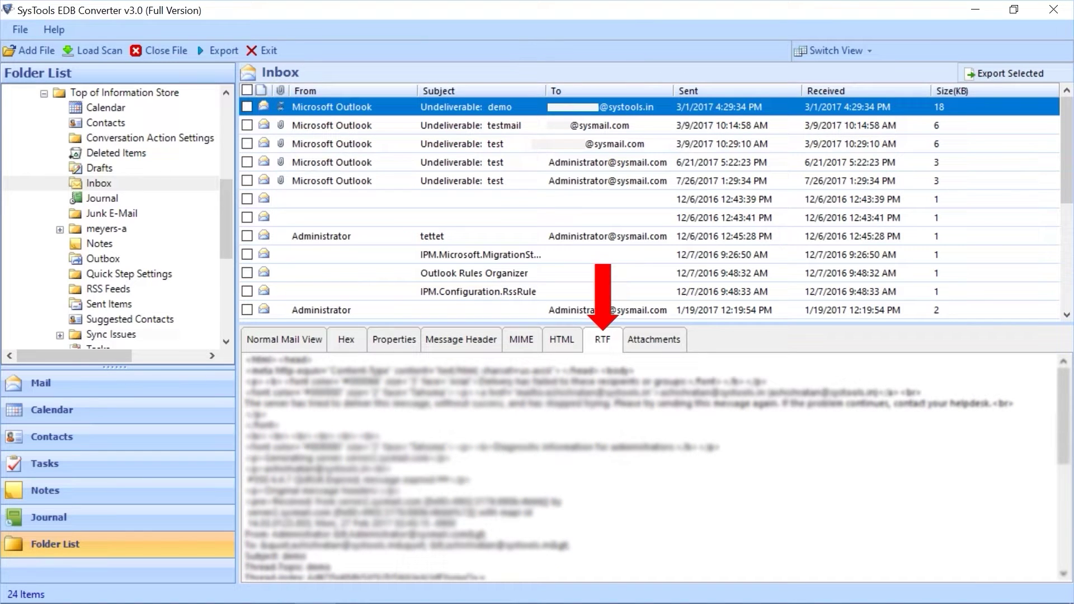
left_click(653, 339)
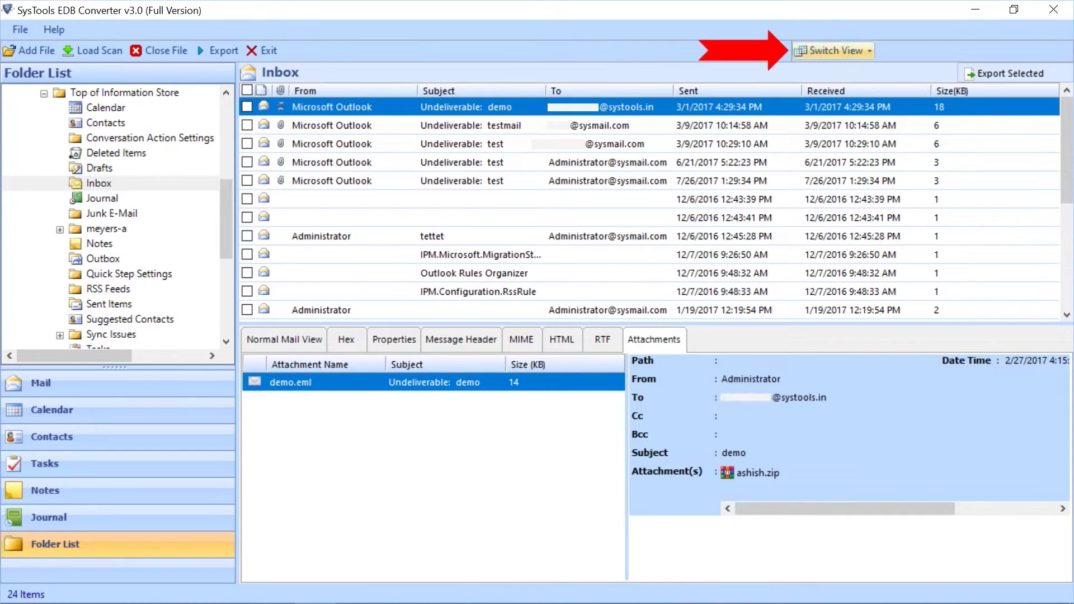
left_click(834, 51)
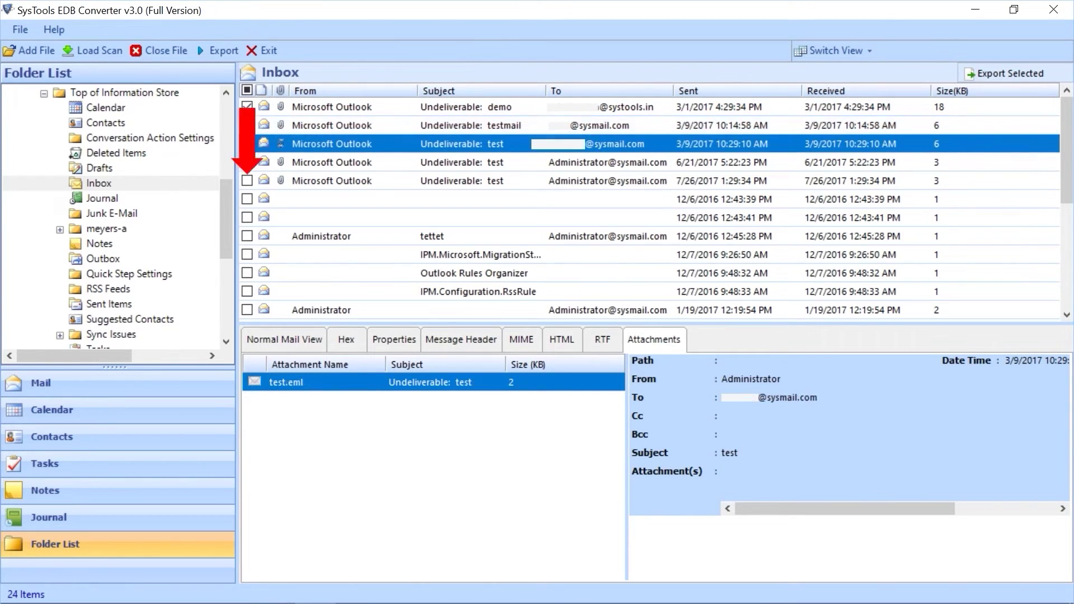
Bring up the export options, include the loaded database's folders and choose PDF as the export type.
right_click(248, 145)
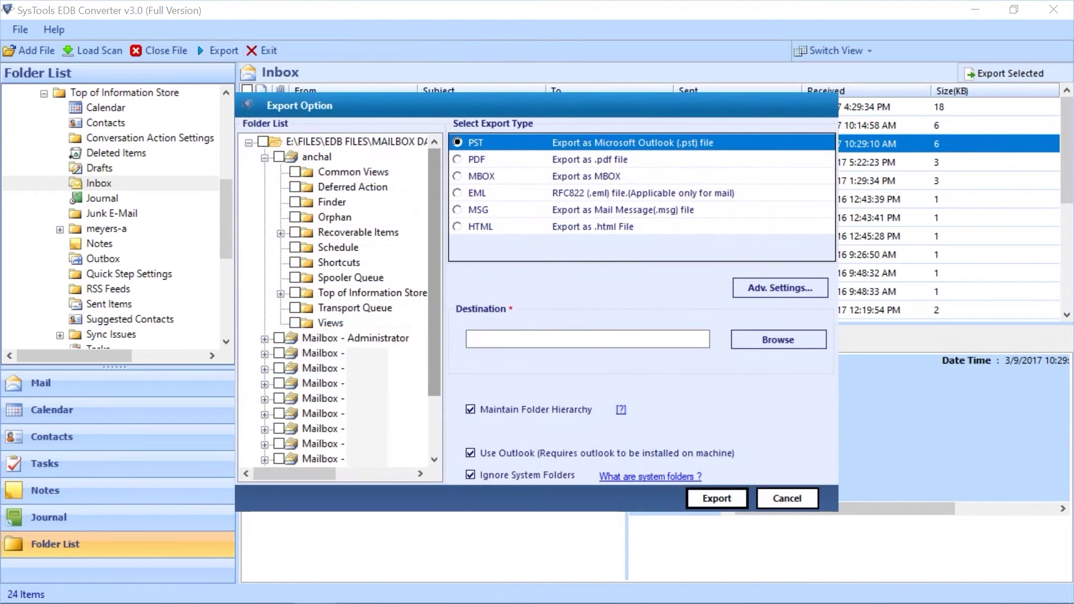
left_click(263, 143)
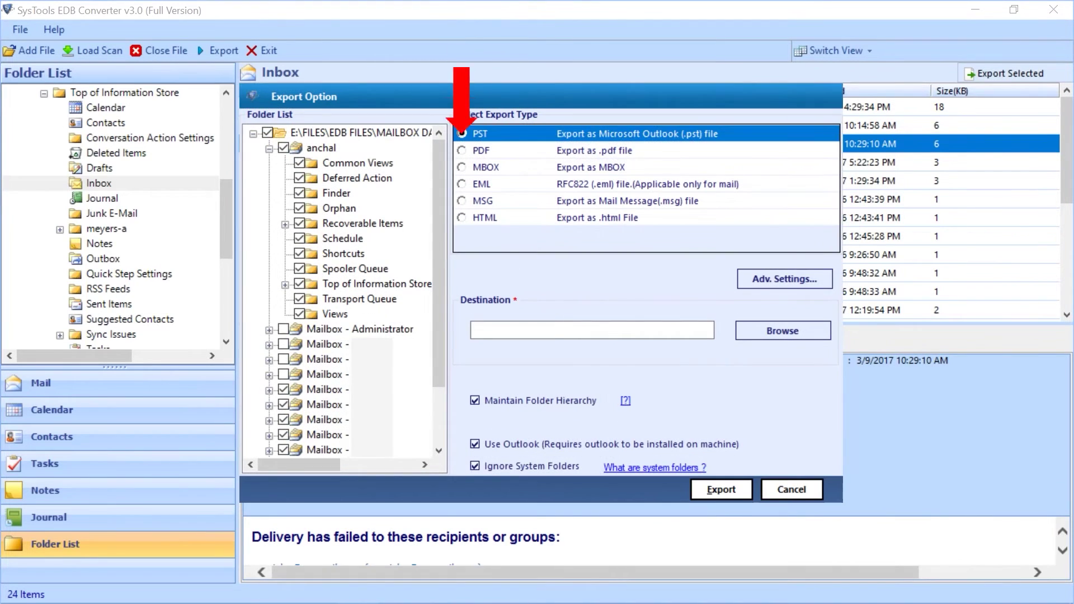
left_click(457, 160)
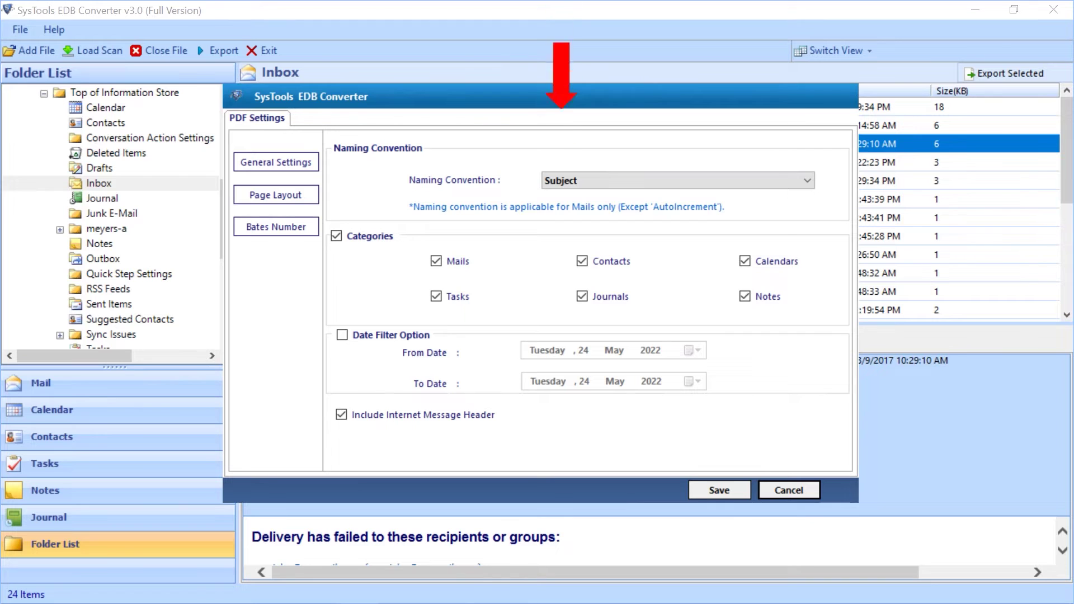
In the PDF settings, use Subject as the naming convention with the date filter enabled, and keep the page size at A4.
left_click(678, 180)
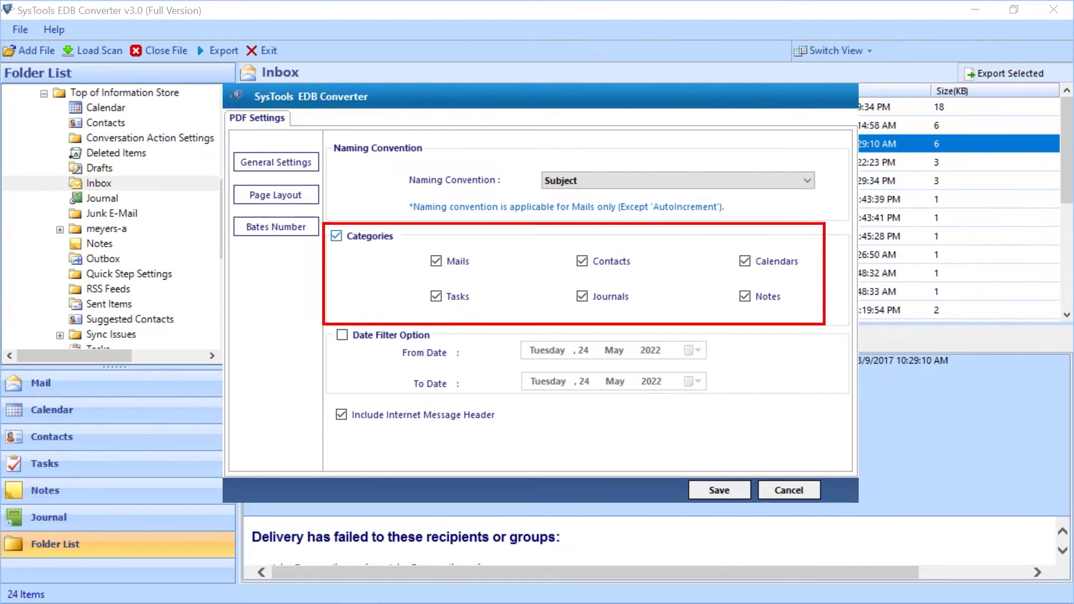
left_click(745, 297)
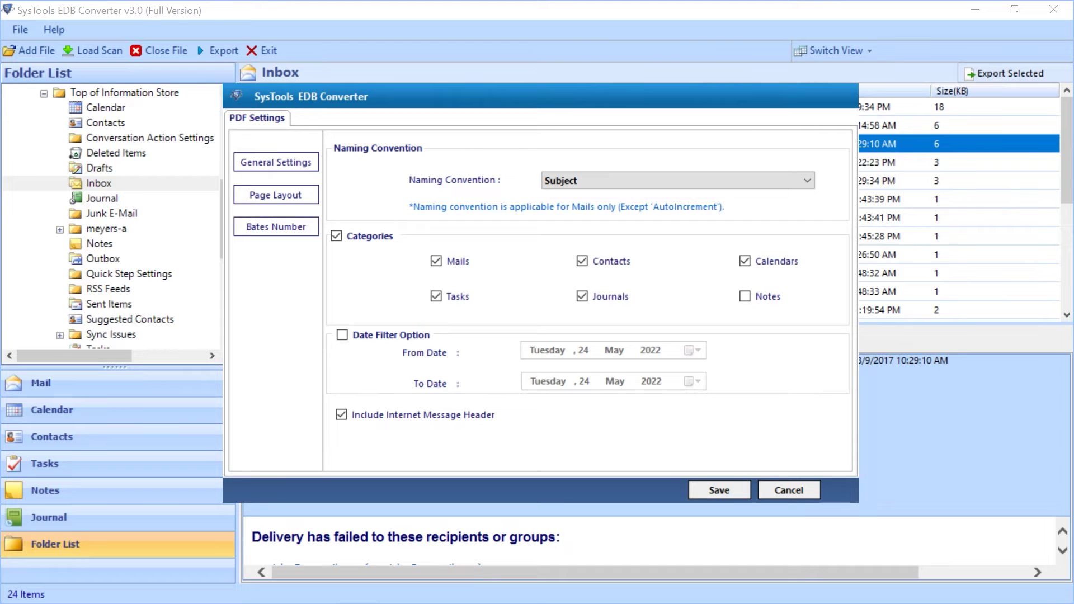
left_click(342, 335)
left_click(692, 350)
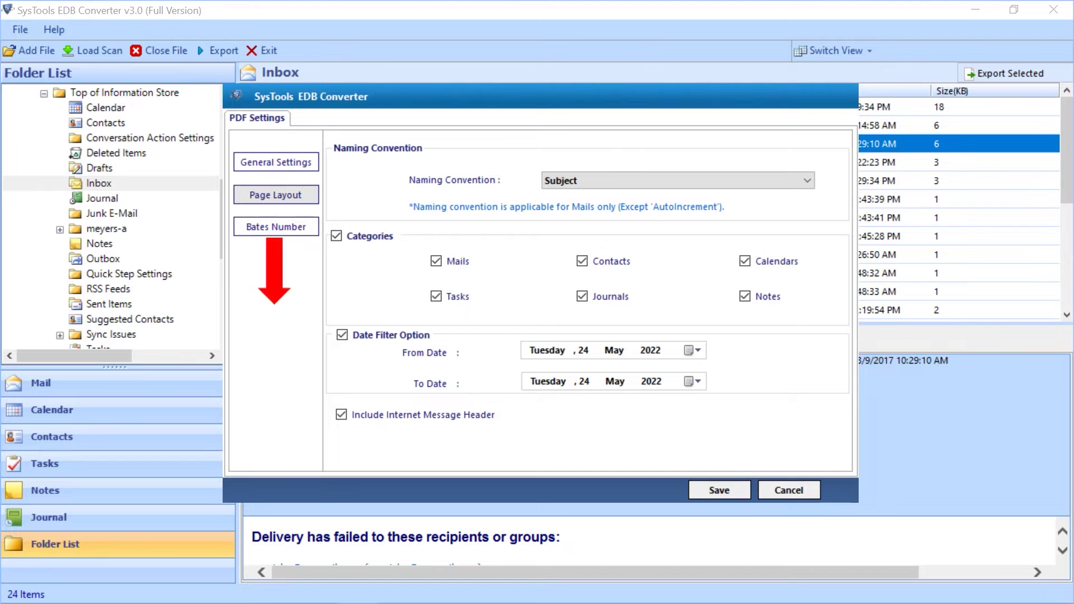
left_click(276, 195)
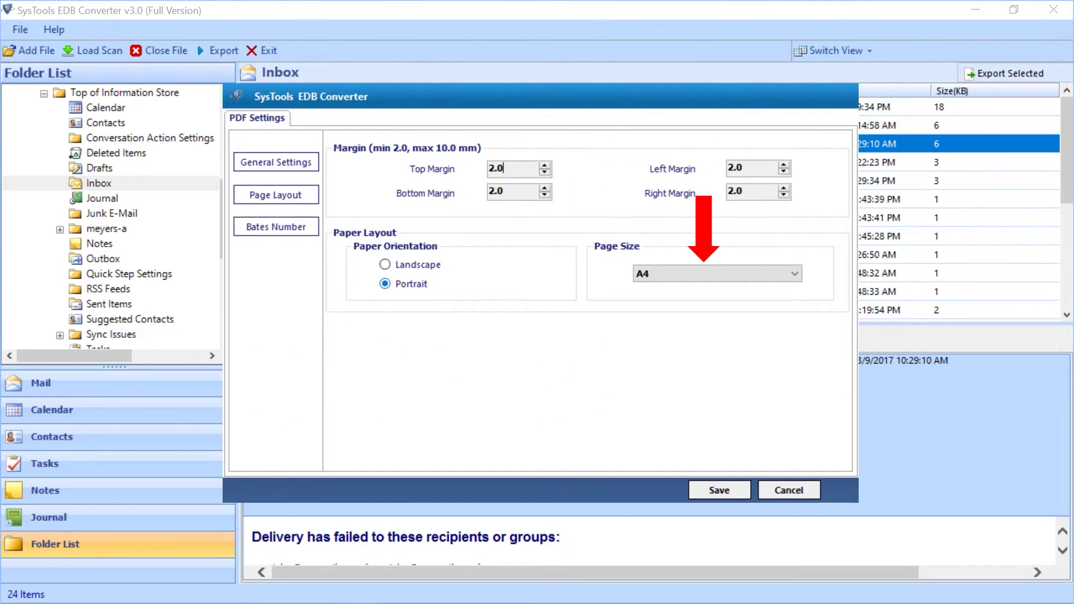
left_click(718, 273)
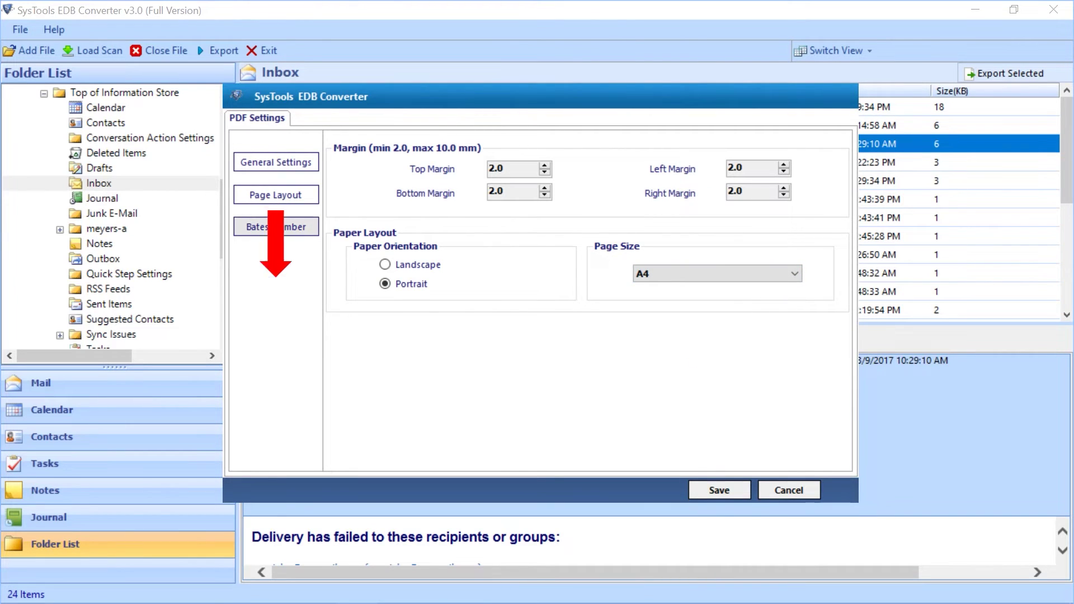
Enable Bates numbering from 1 at Bottom Left and a yyyy-MM-dd date stamp at Bottom Right, and save the PDF settings.
left_click(276, 226)
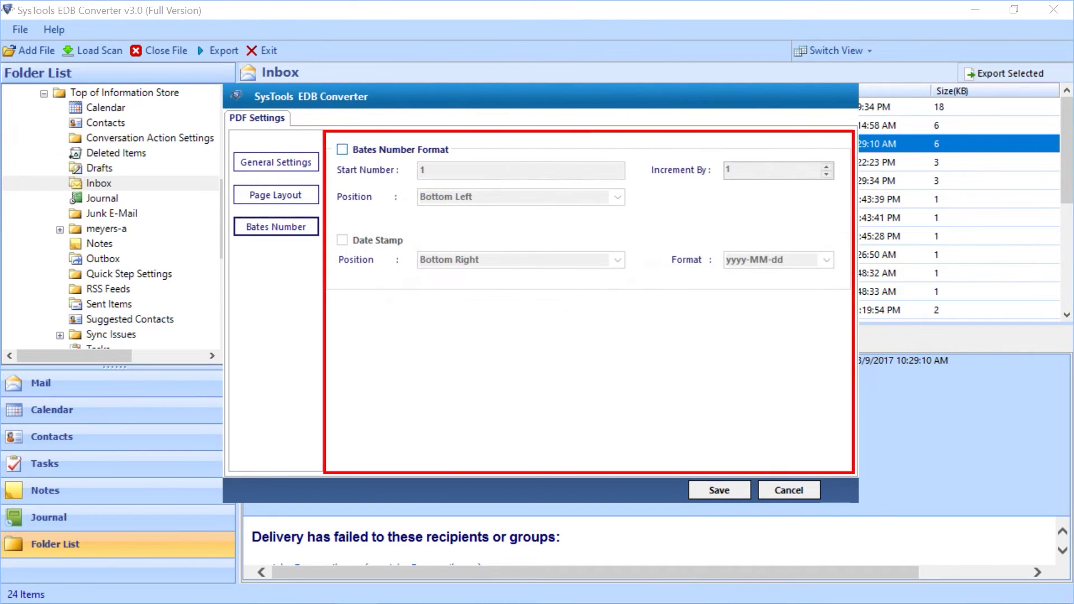
left_click(343, 149)
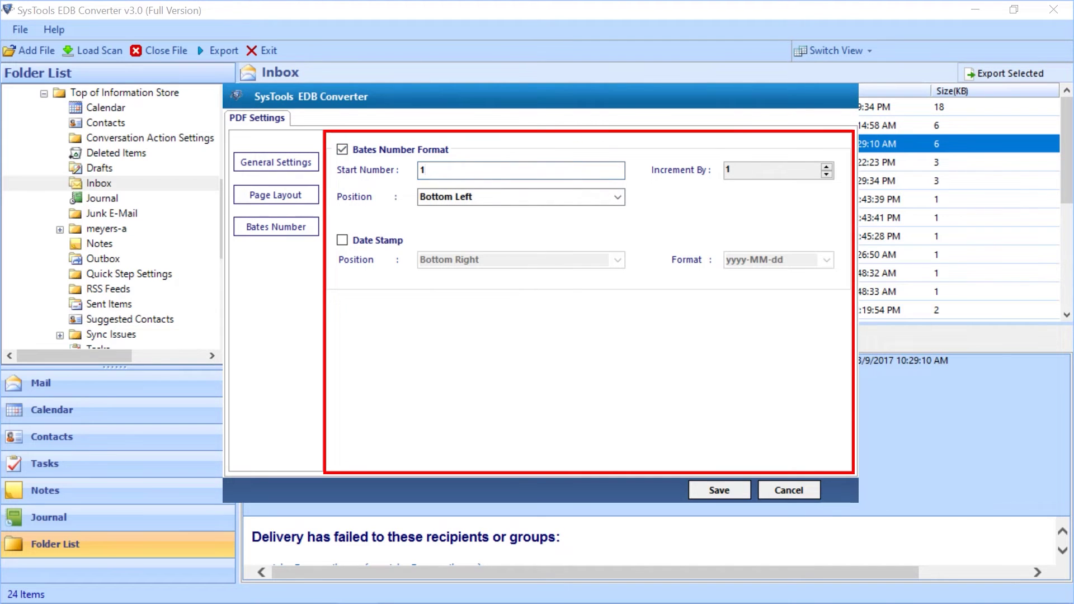
left_click(617, 197)
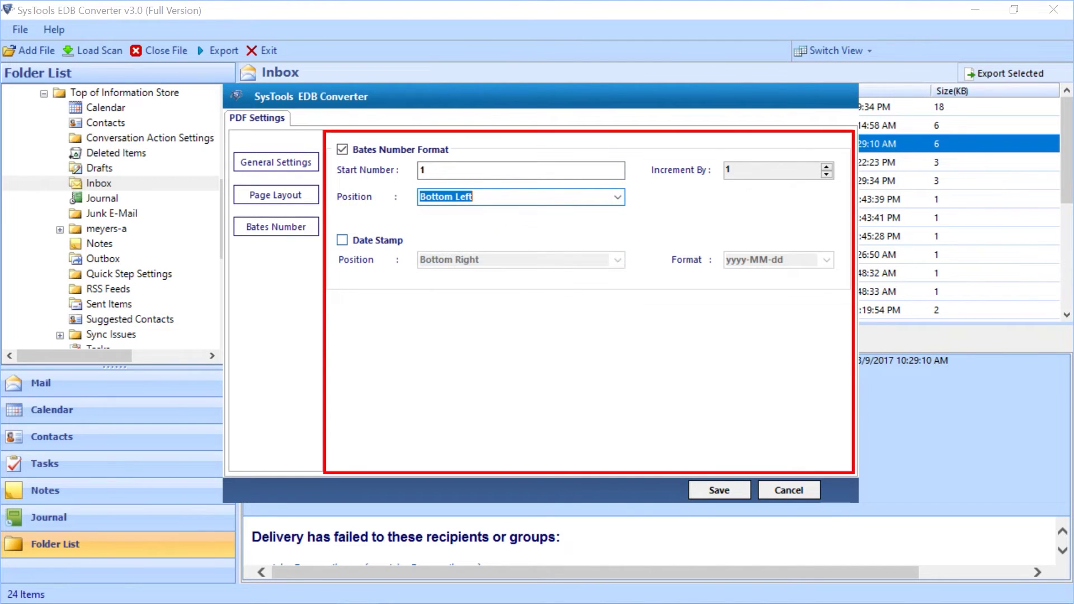
left_click(342, 240)
left_click(618, 260)
left_click(618, 260)
left_click(828, 260)
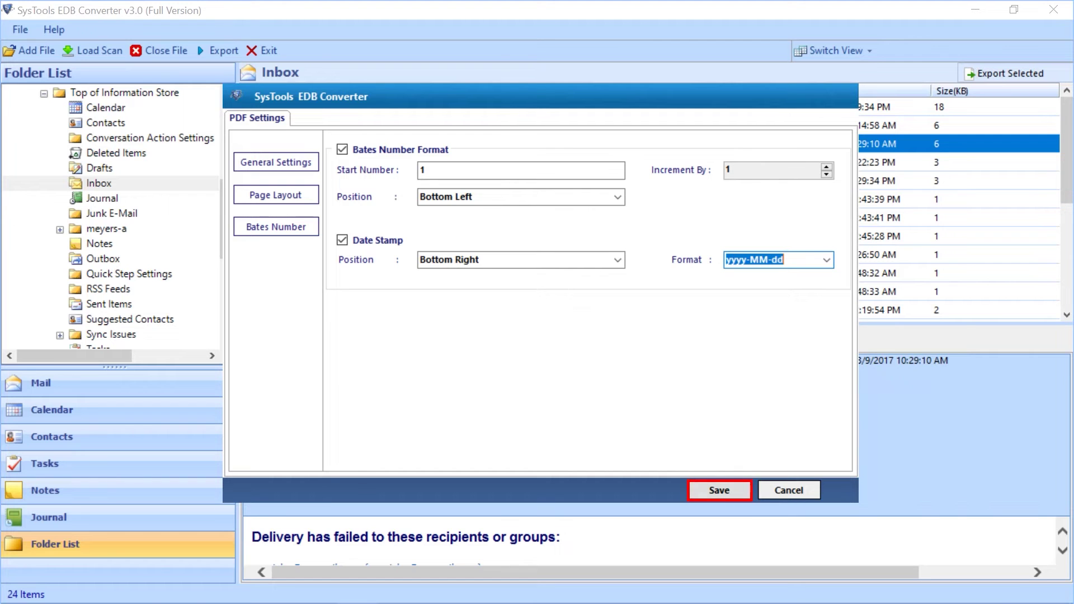
left_click(720, 490)
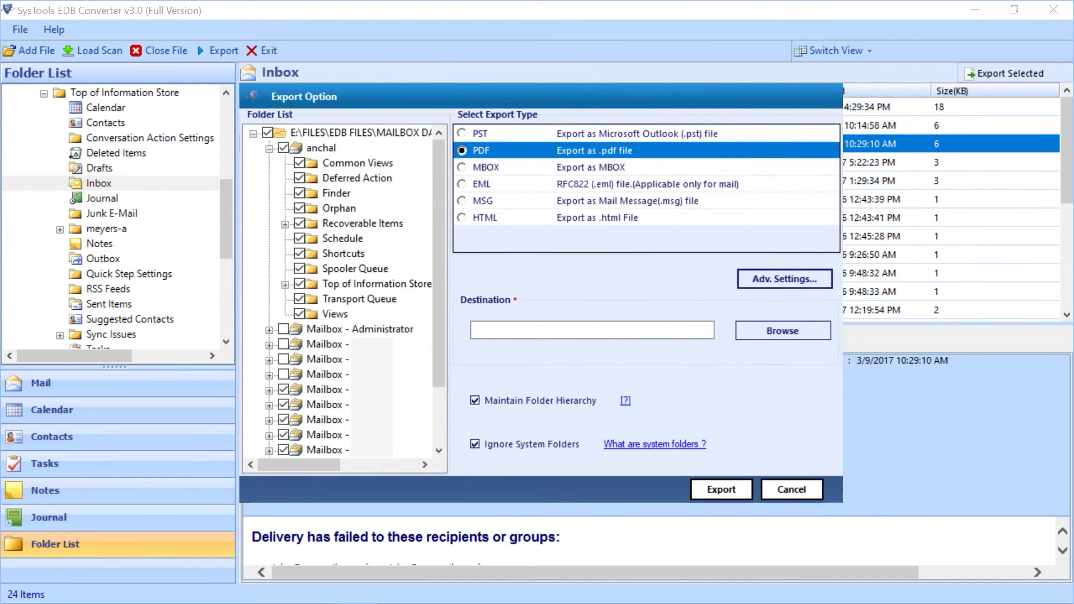
Create a folder named Output on the Desktop and set it as the export destination.
left_click(783, 331)
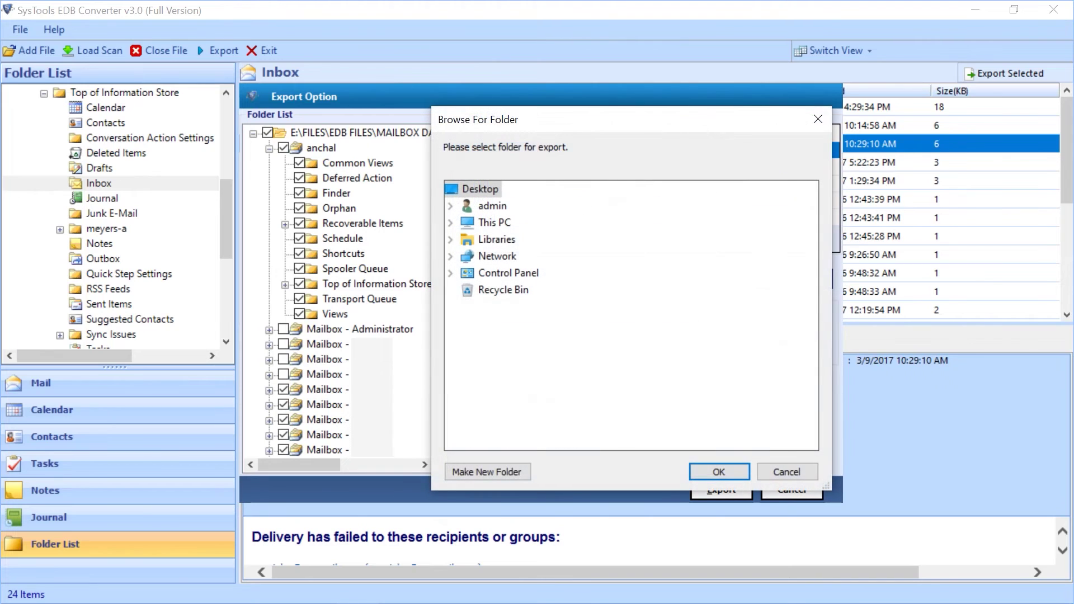
key("alt+m")
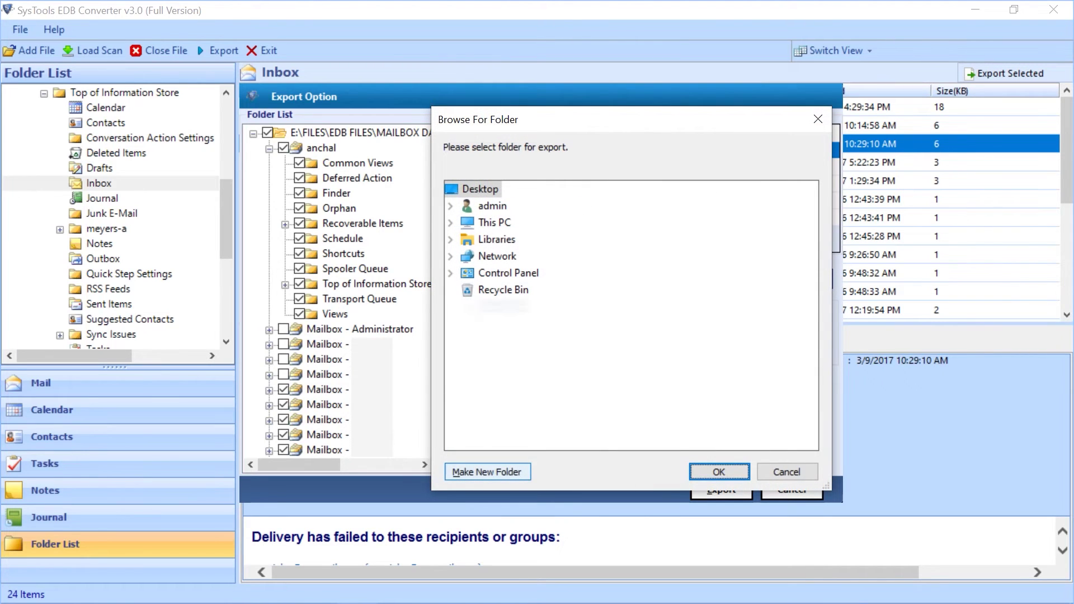
type("Output")
key("Return")
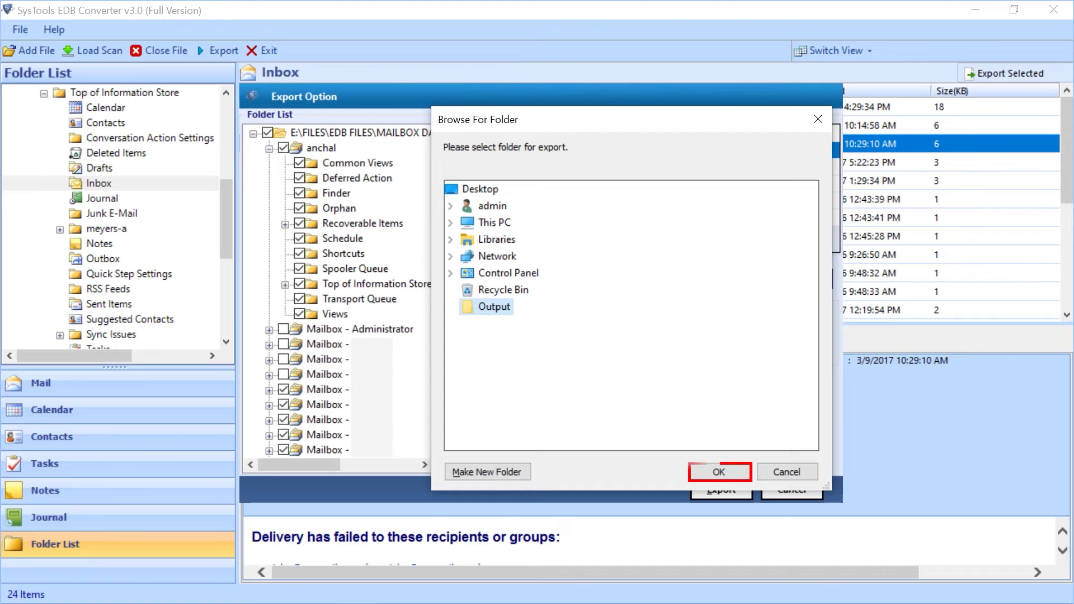
key("Return")
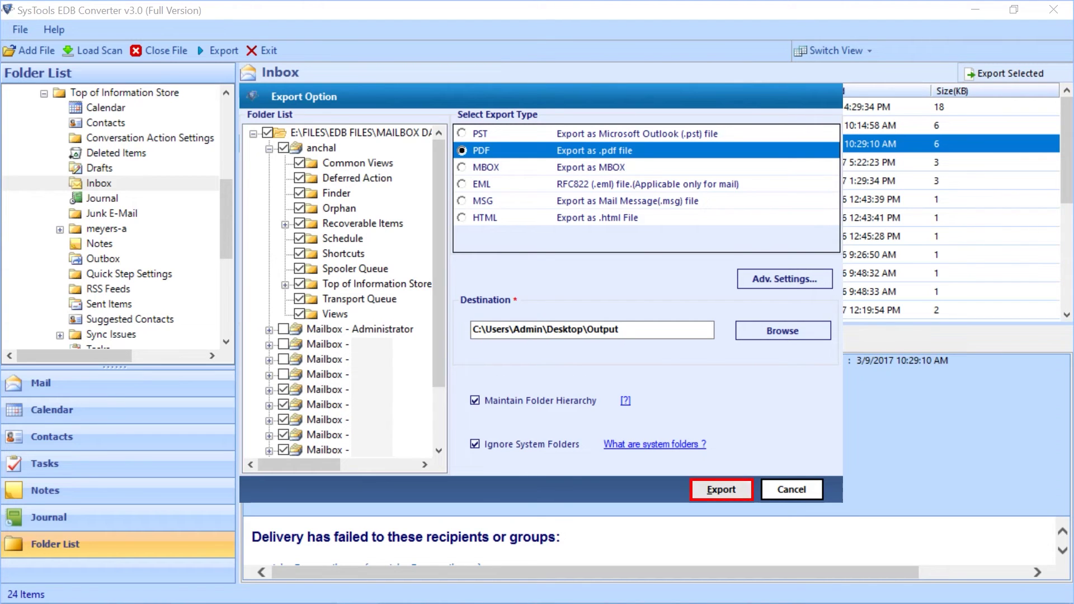
Run the PDF export and save its report on the Desktop as a CSV file named Export Report.
key("Return")
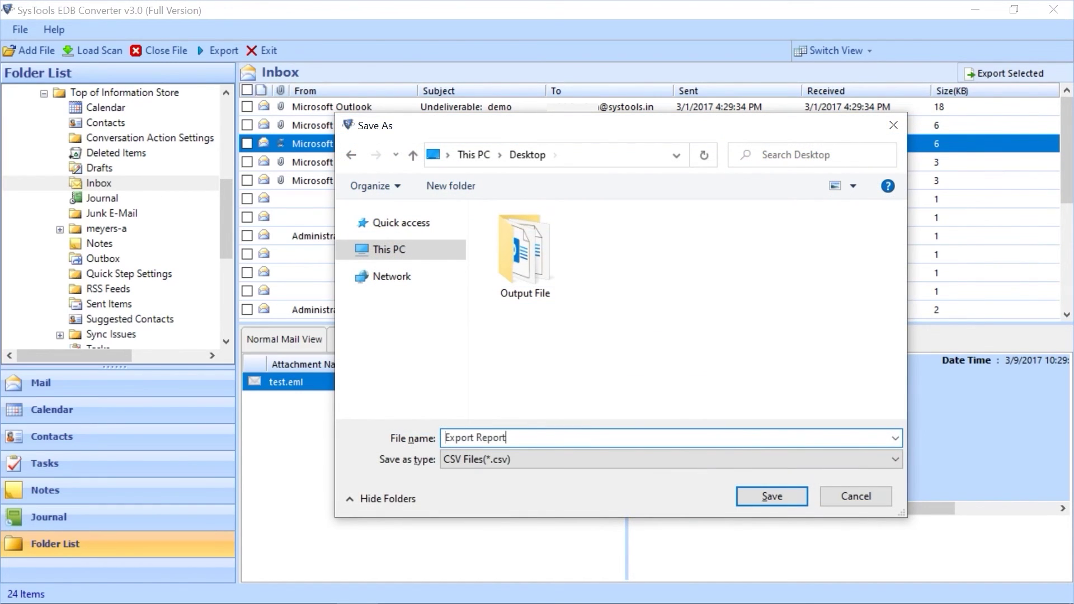
key("Return")
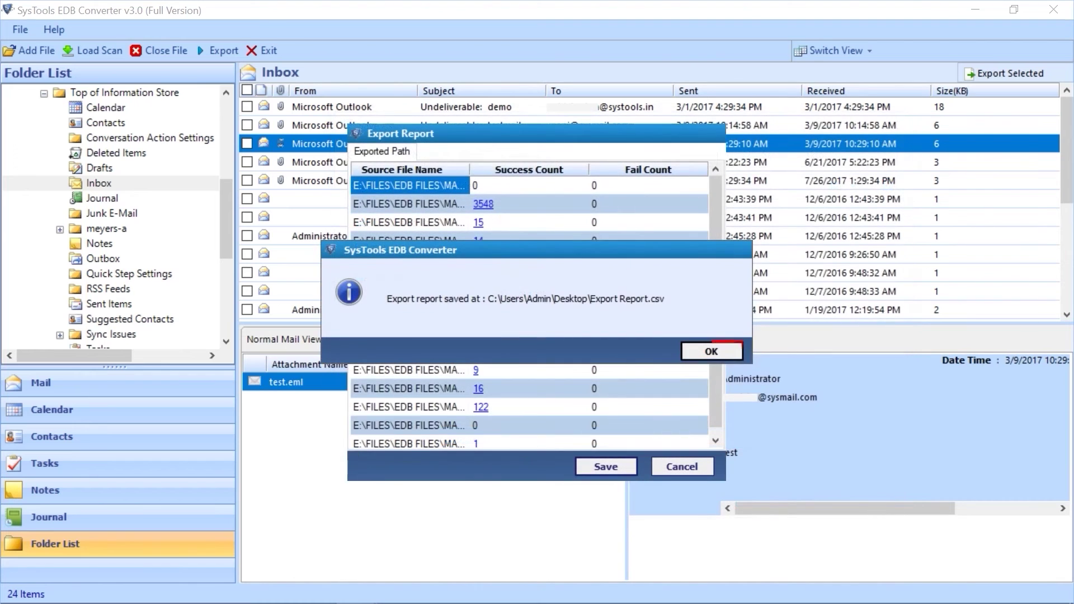